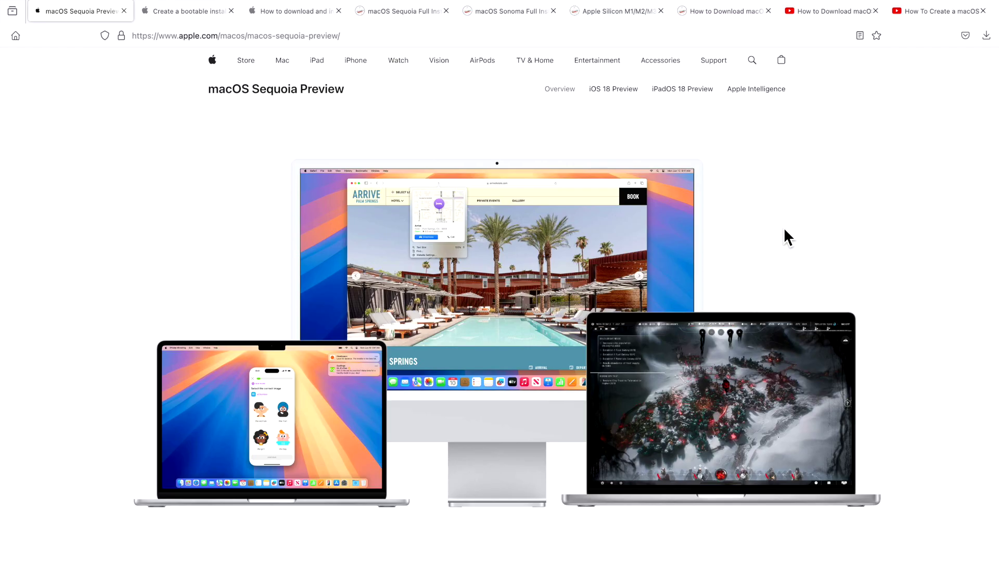
# Show Apple's guide on creating a bootable macOS installer in Firefox
pyautogui.click(206, 12)
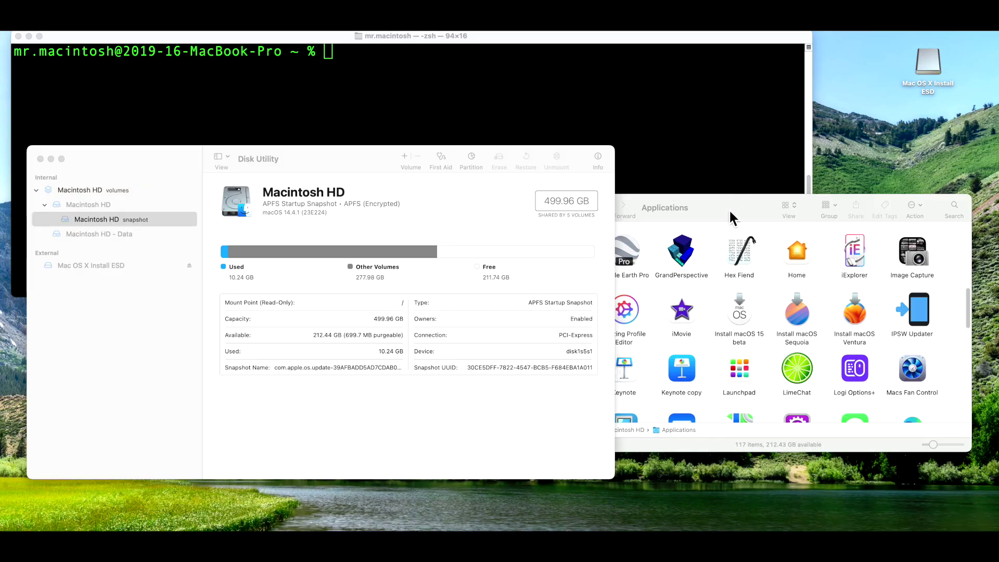
# Briefly inspect the Mac OS X Install ESD drive's contents in Finder, then return to Disk Utility
pyautogui.moveTo(729, 208); pyautogui.dragTo(724, 202)
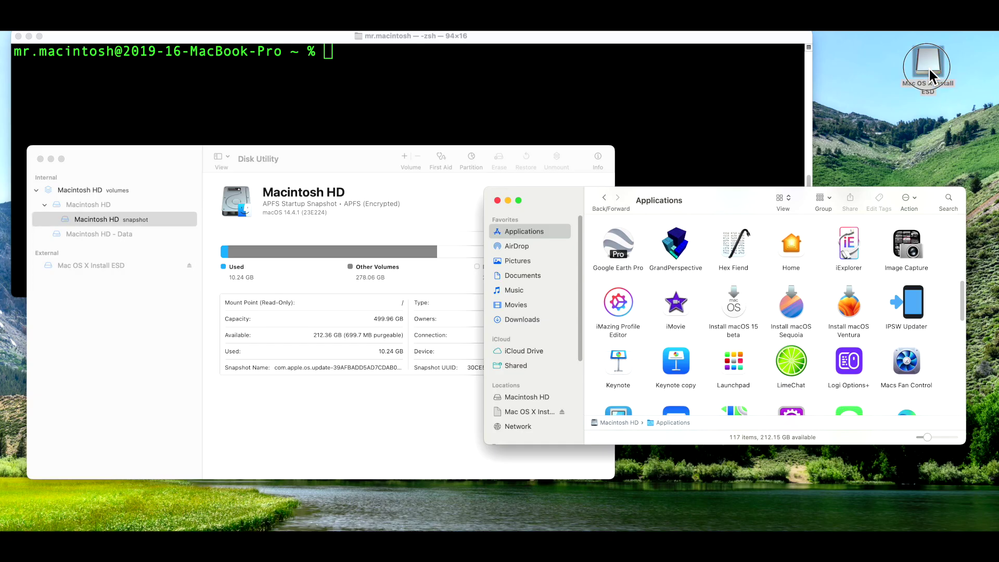
pyautogui.click(930, 70)
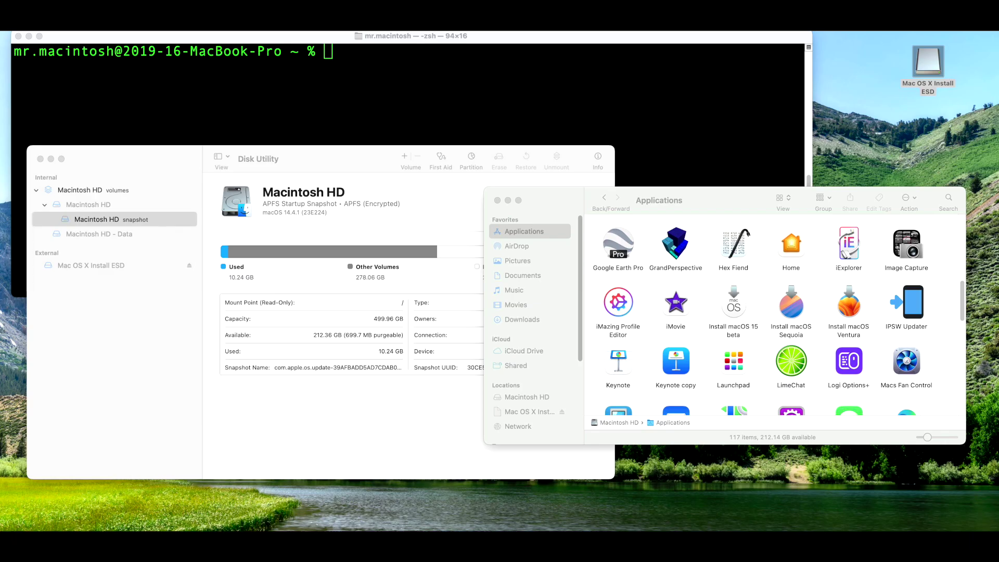
pyautogui.press('super+o')
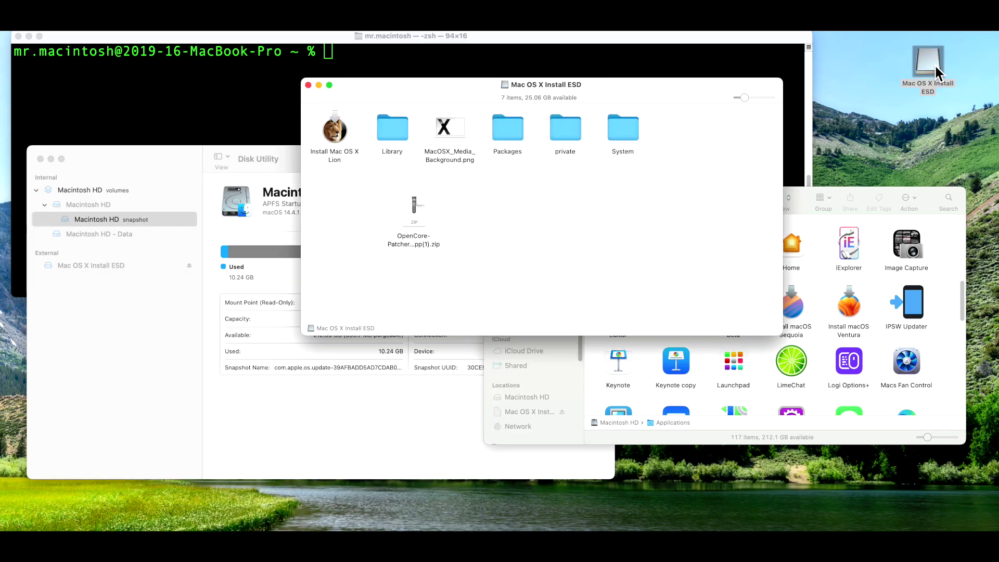
pyautogui.press('super+w')
pyautogui.click(338, 162)
# Reposition Disk Utility and switch the sidebar to Show All Devices
pyautogui.moveTo(339, 161); pyautogui.dragTo(350, 157)
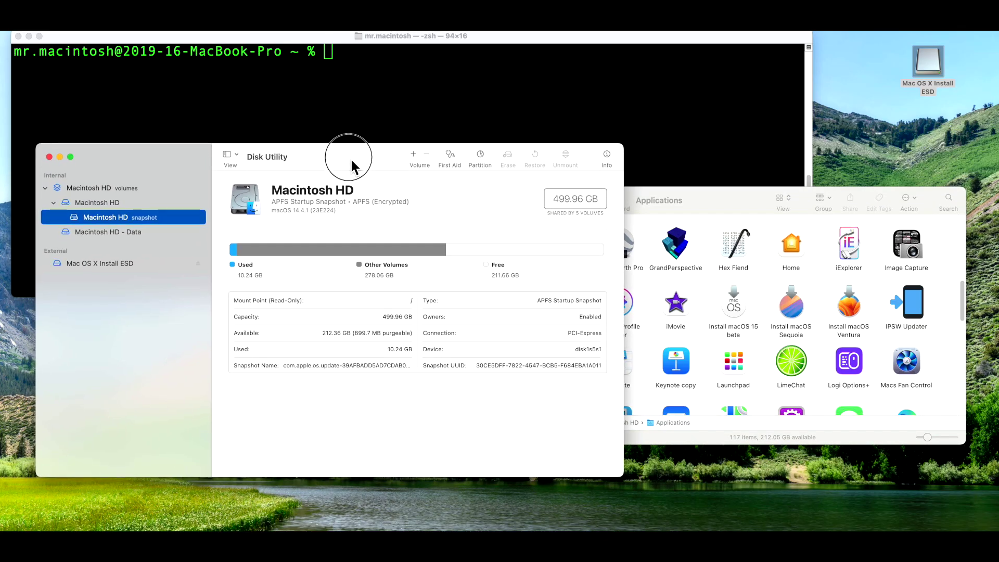
pyautogui.moveTo(350, 158); pyautogui.dragTo(353, 159)
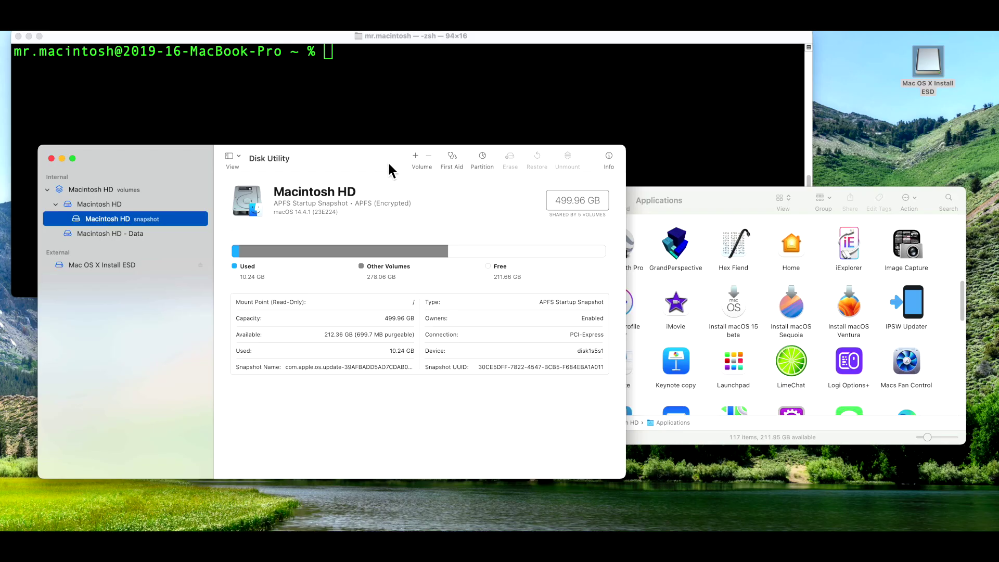
pyautogui.moveTo(387, 161); pyautogui.dragTo(430, 113)
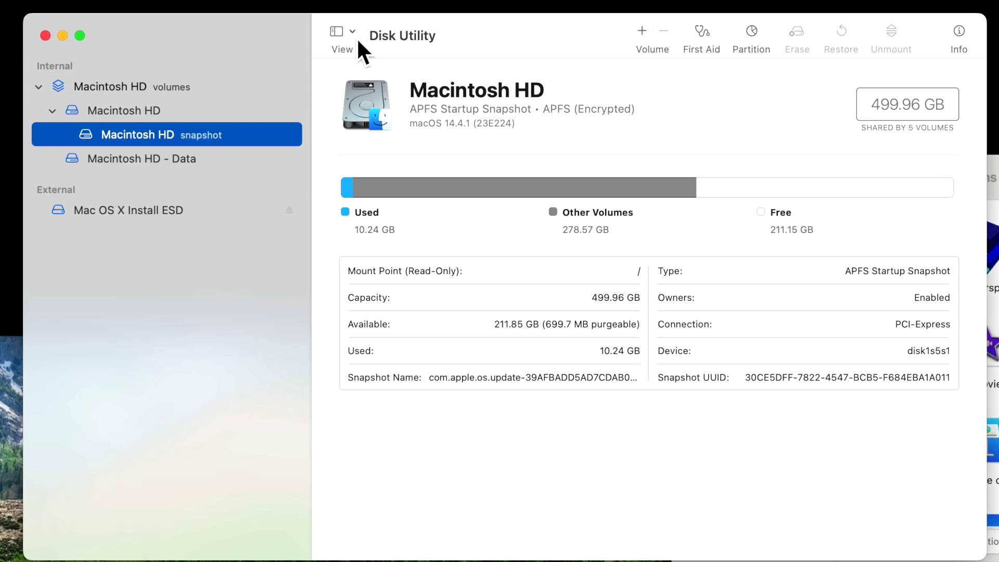
pyautogui.click(345, 33)
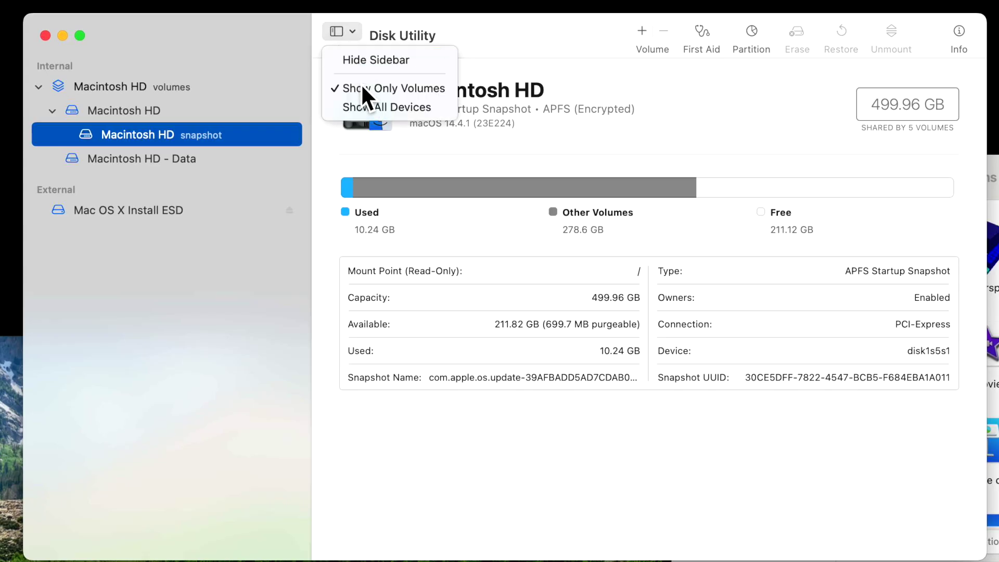
pyautogui.click(362, 105)
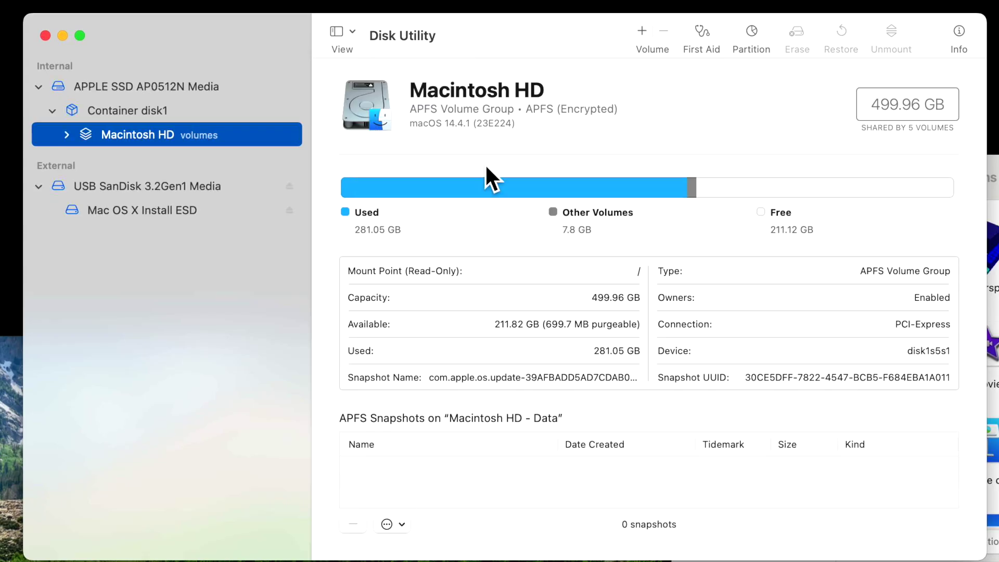
# Start erasing the whole USB SanDisk 3.2Gen1 Media drive
pyautogui.click(189, 188)
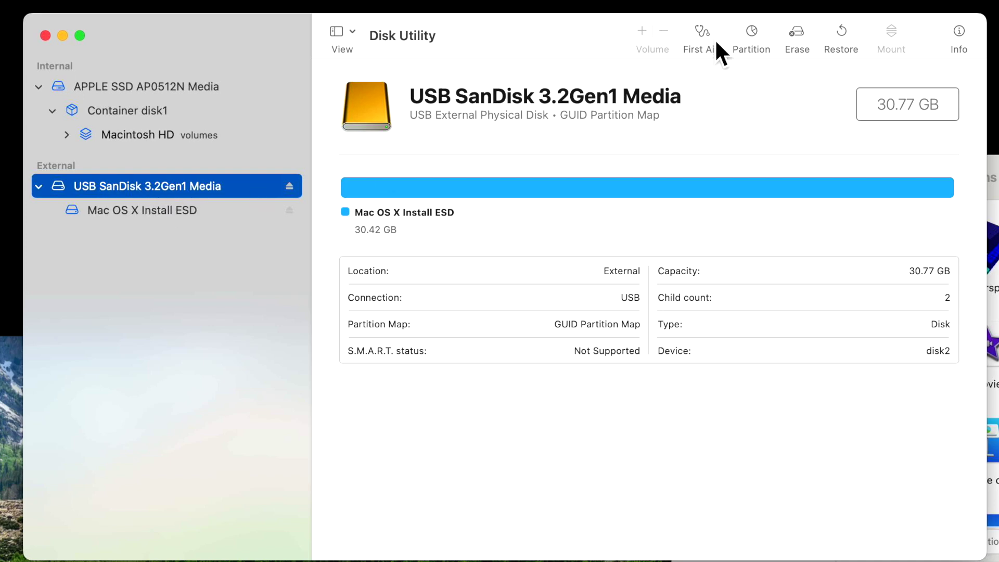
pyautogui.click(803, 36)
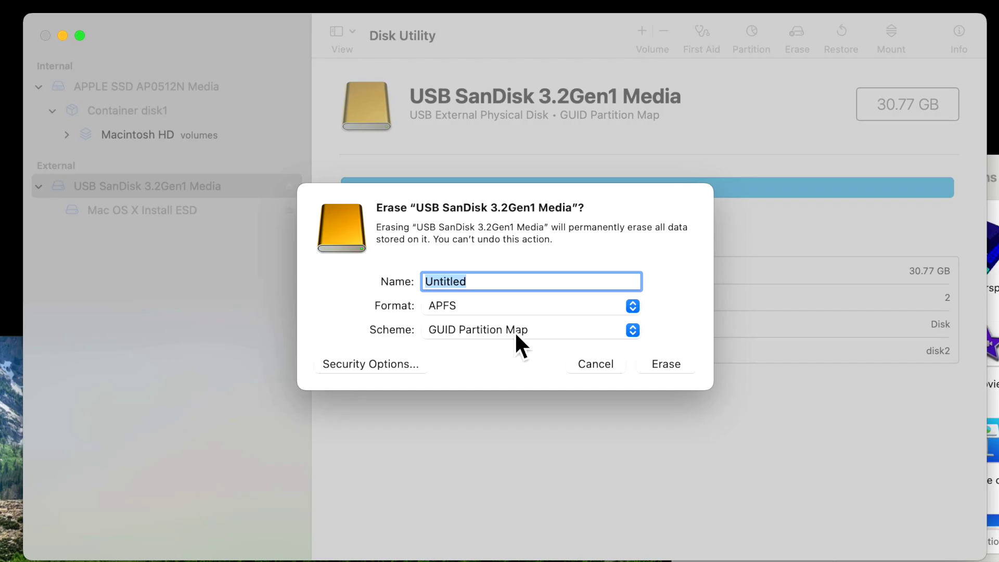
# Erase the USB drive as Mac OS Extended (Journaled), leaving a single volume named Untitled
pyautogui.click(515, 311)
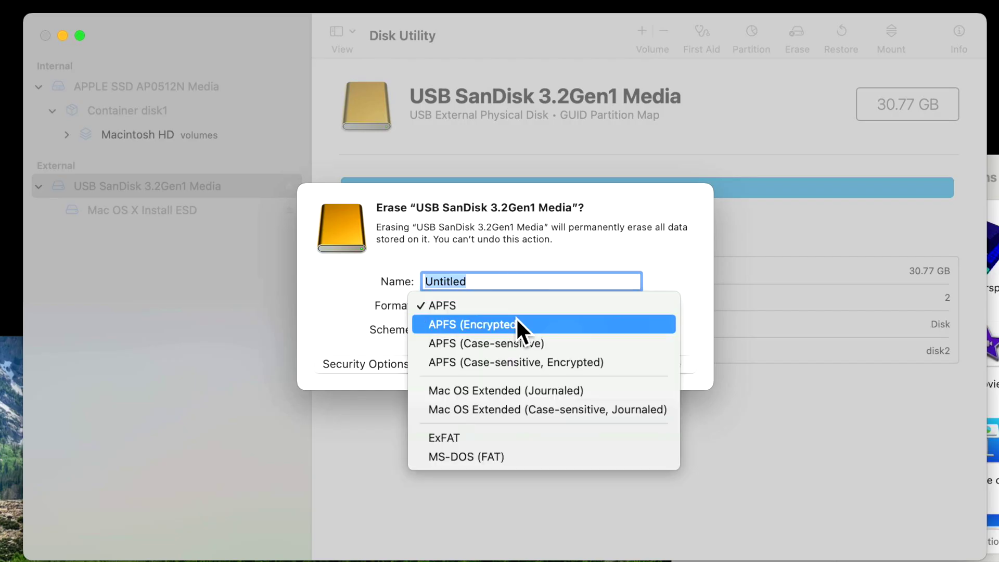
pyautogui.click(558, 395)
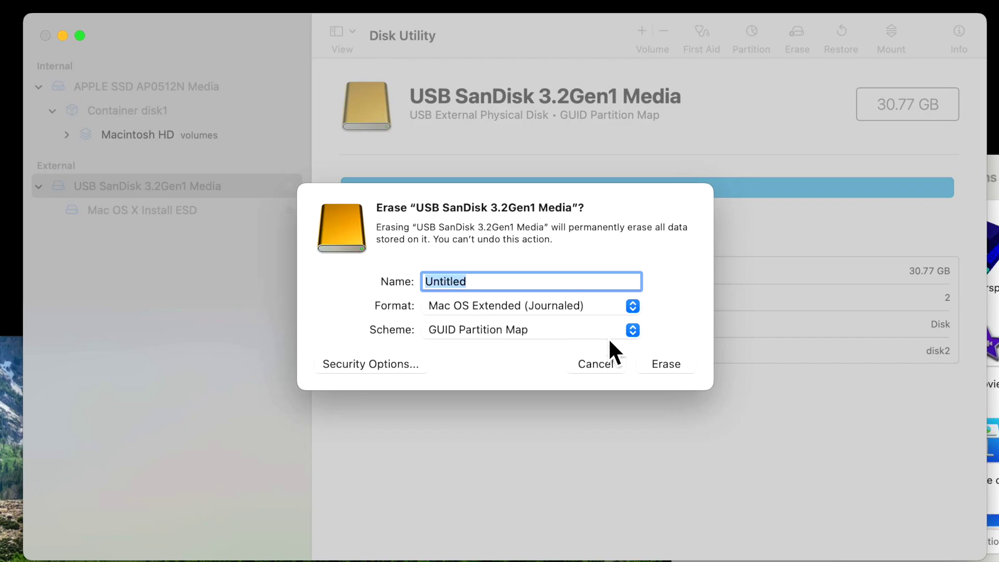
pyautogui.click(670, 369)
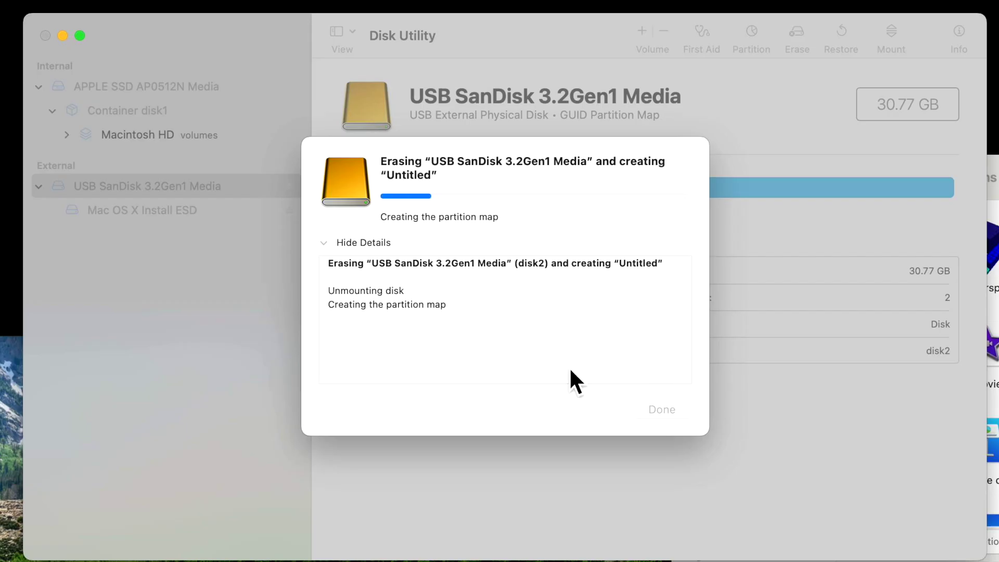
pyautogui.click(659, 409)
pyautogui.click(55, 30)
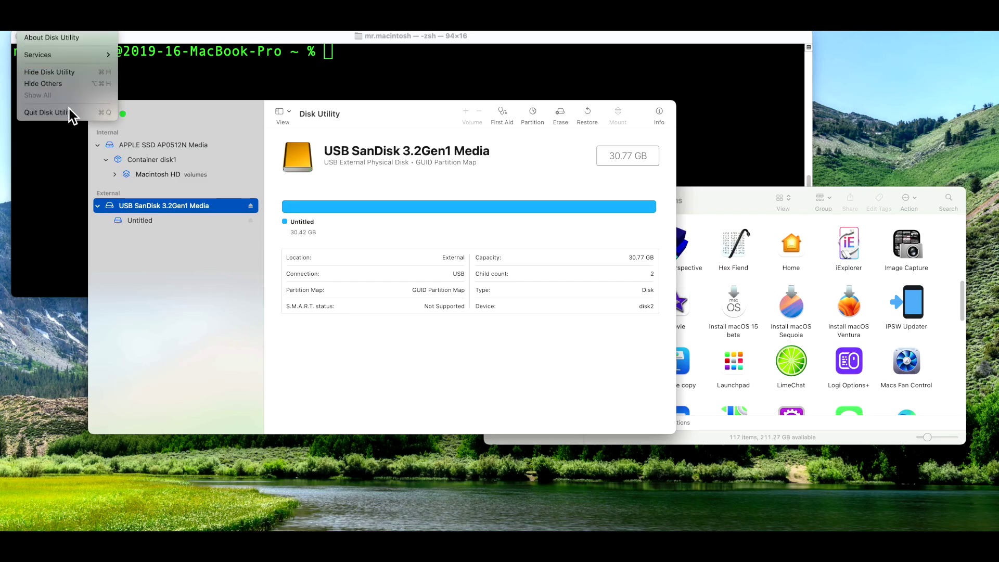
# Quit Disk Utility and return to the Applications folder in Finder
pyautogui.click(68, 112)
pyautogui.click(283, 141)
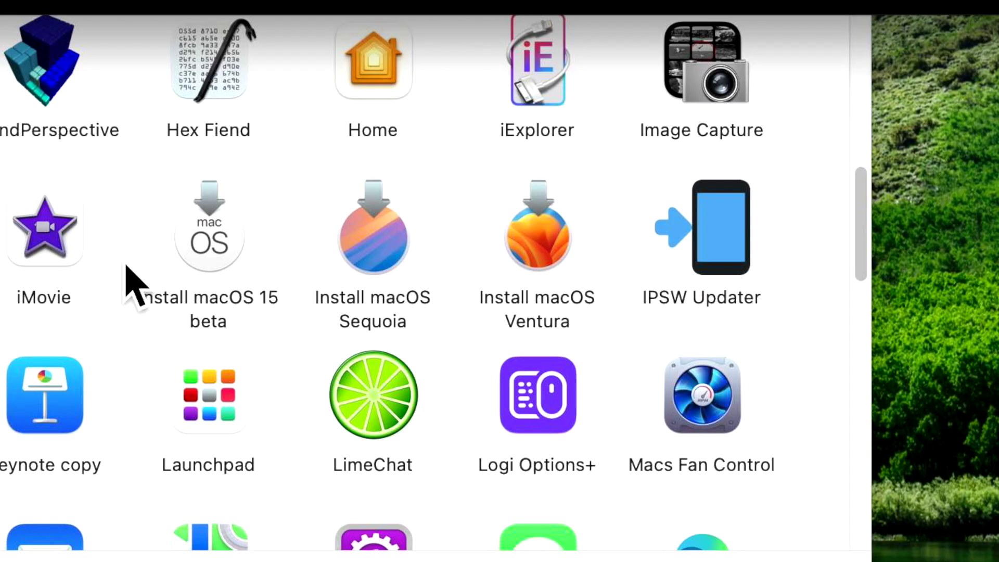
pyautogui.click(317, 234)
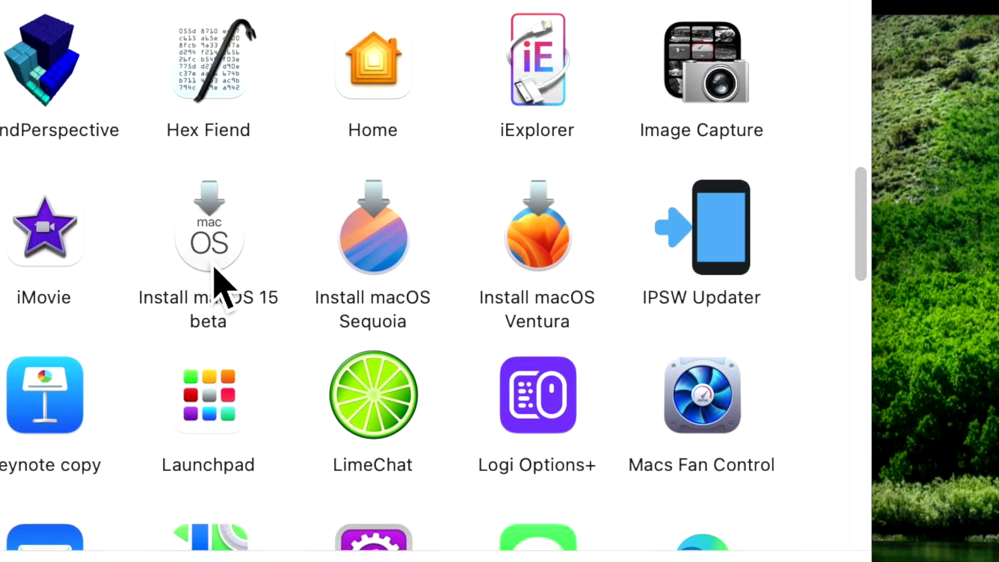
# Show the Install macOS 15 beta package contents down to Contents > Resources with createinstallmedia
pyautogui.rightClick(223, 251)
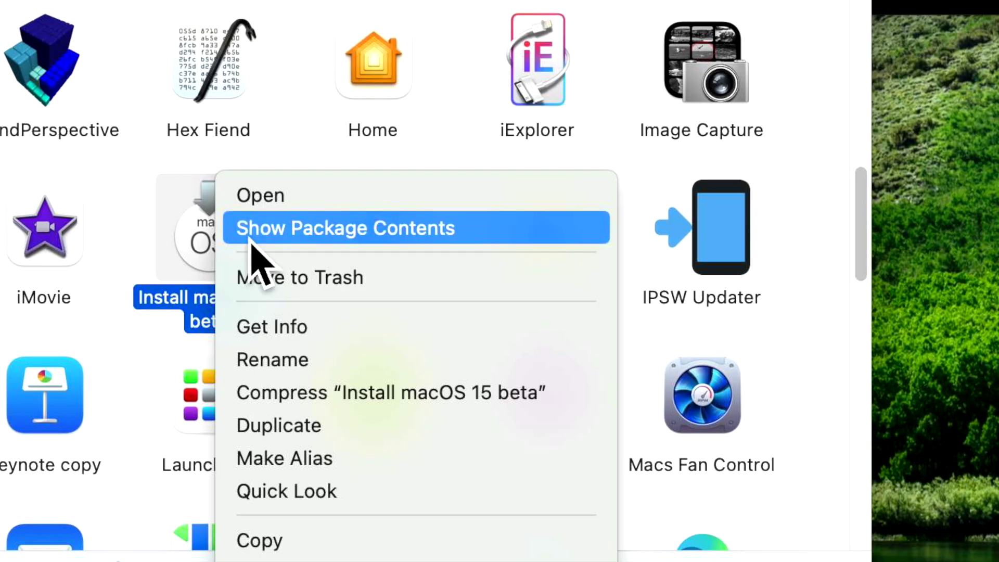
pyautogui.click(294, 241)
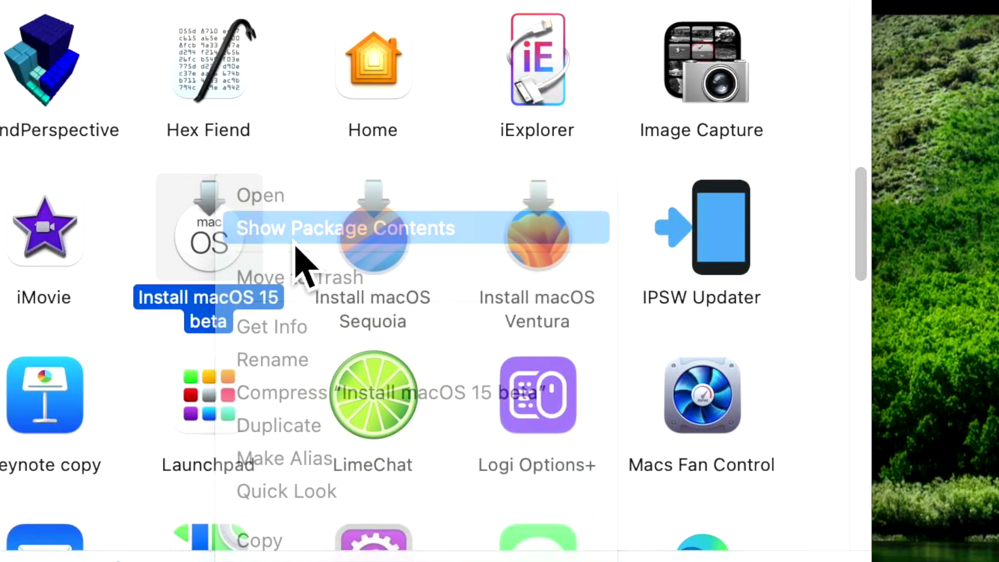
pyautogui.doubleClick(250, 306)
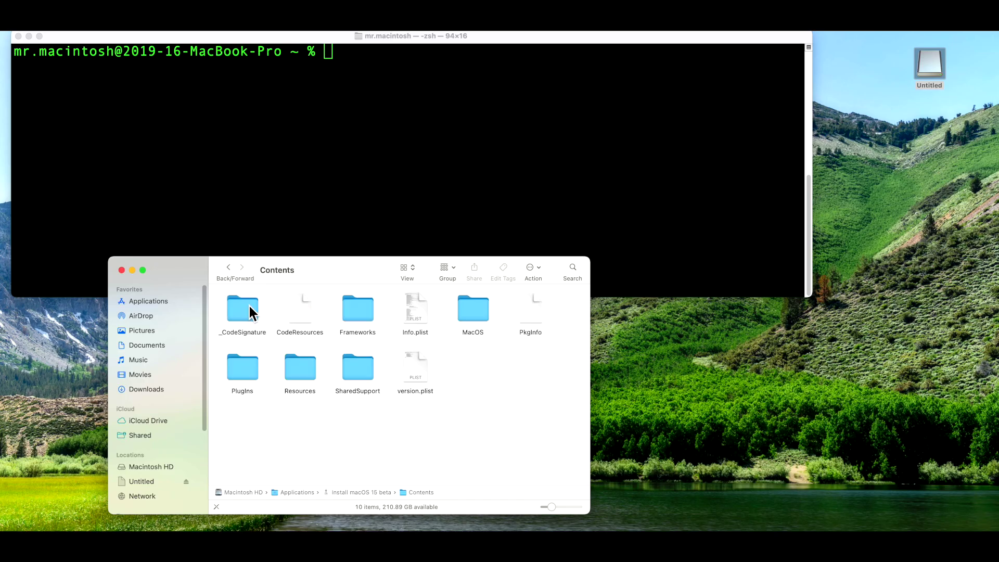
pyautogui.doubleClick(300, 370)
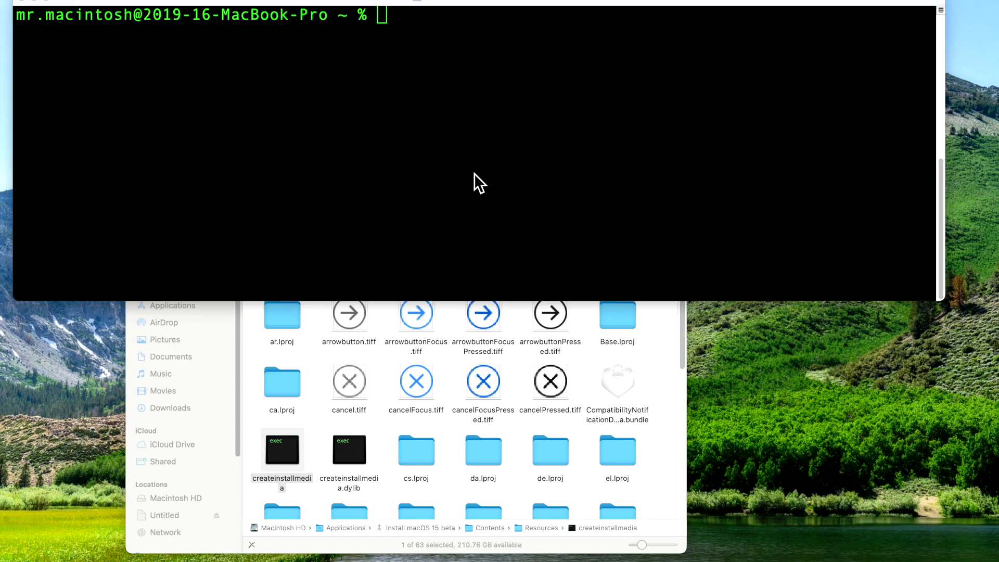
# Run sudo createinstallmedia --volume /Volumes/Untitled in Terminal, reaching the password prompt
pyautogui.click(474, 178)
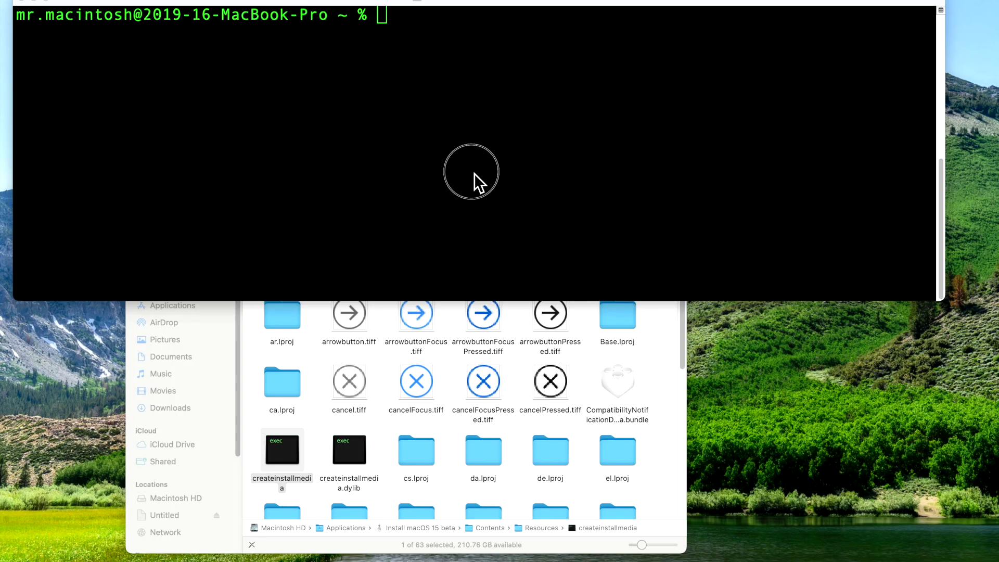
pyautogui.write('s')
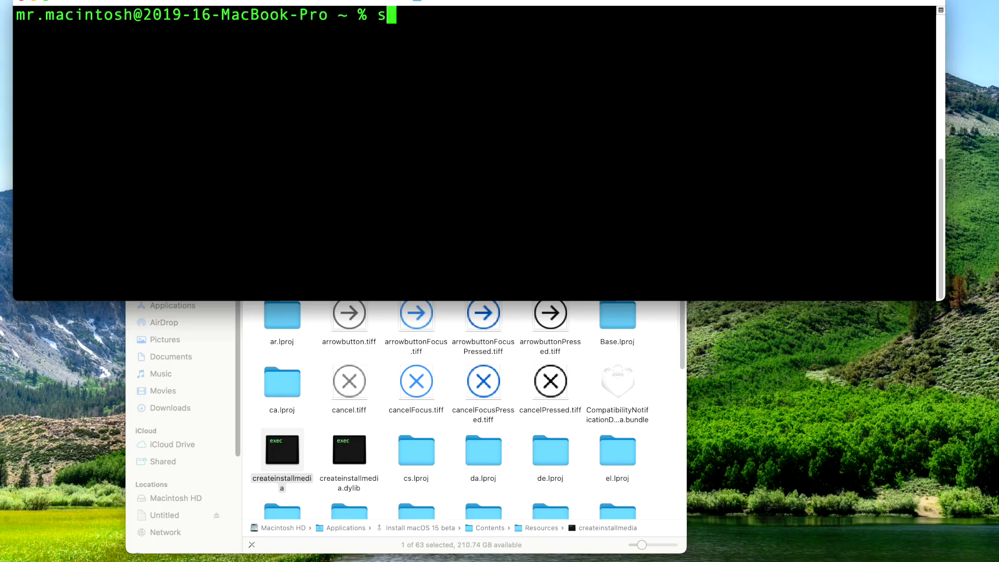
pyautogui.write('u')
pyautogui.write('do')
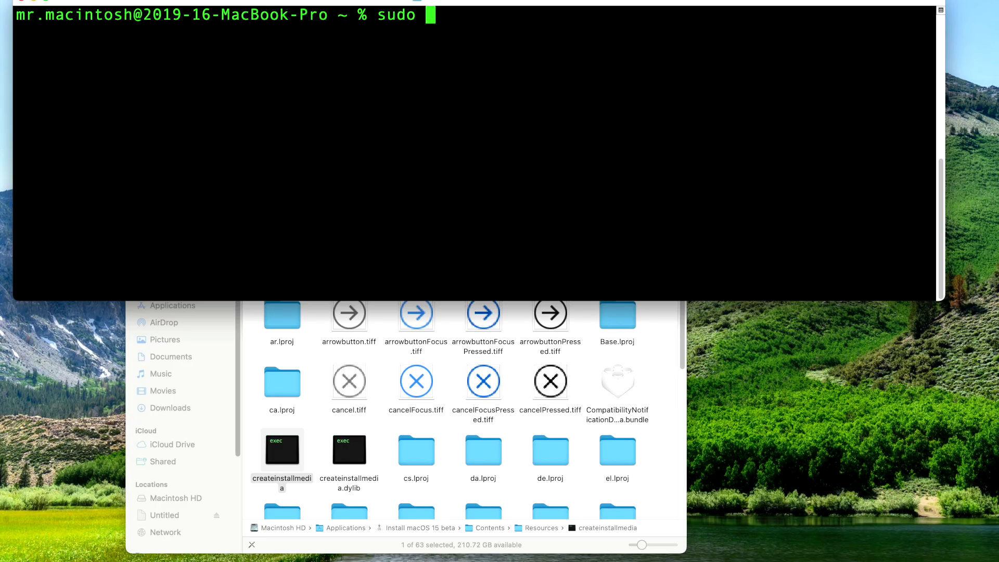
pyautogui.click(290, 453)
pyautogui.moveTo(290, 454); pyautogui.dragTo(517, 172)
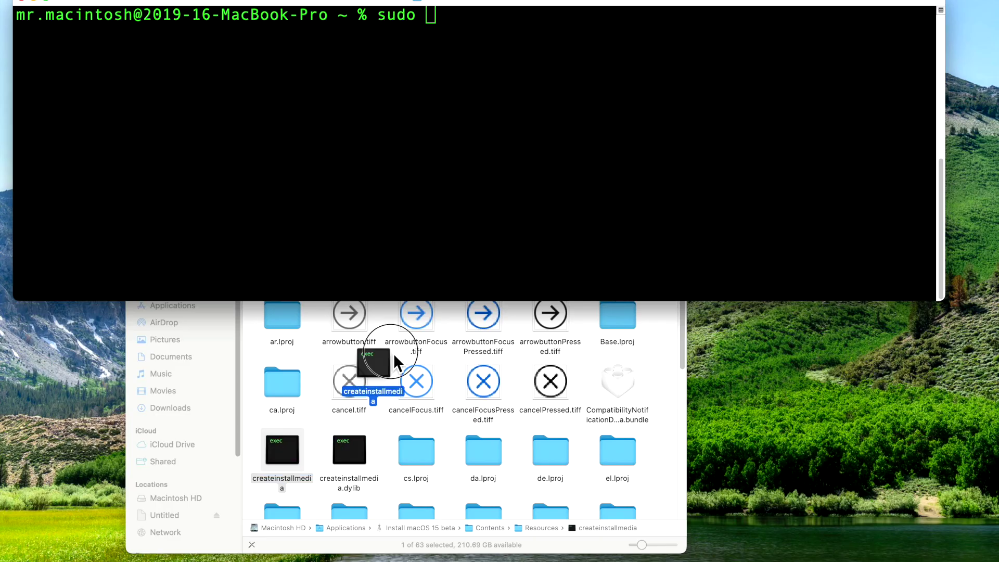
pyautogui.click(516, 170)
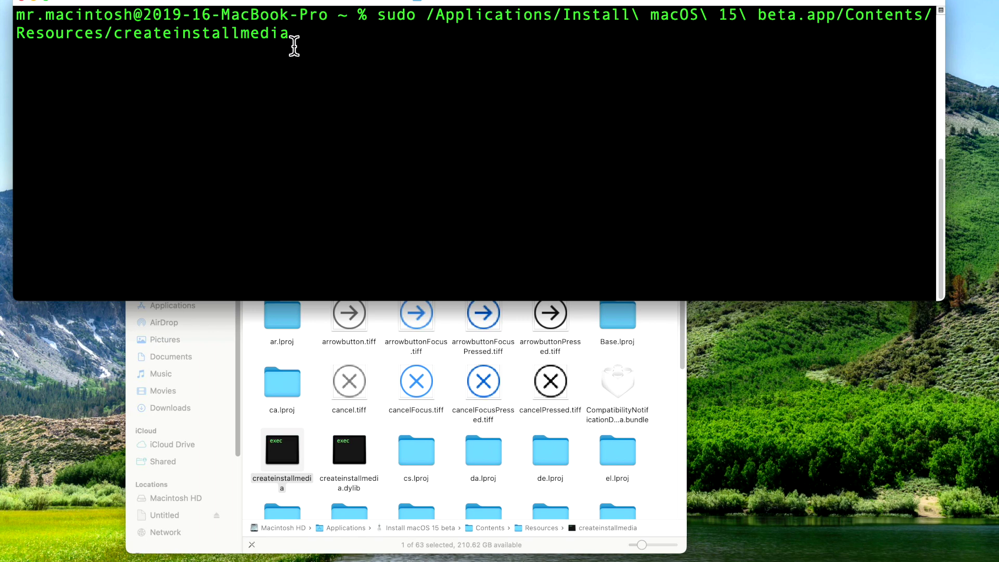
pyautogui.write(' -')
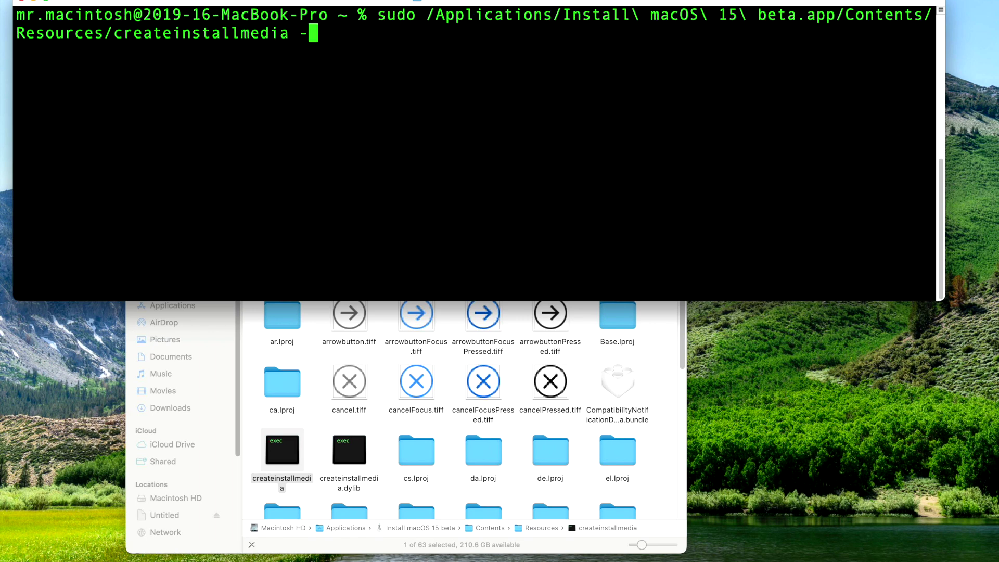
pyautogui.write('-volume')
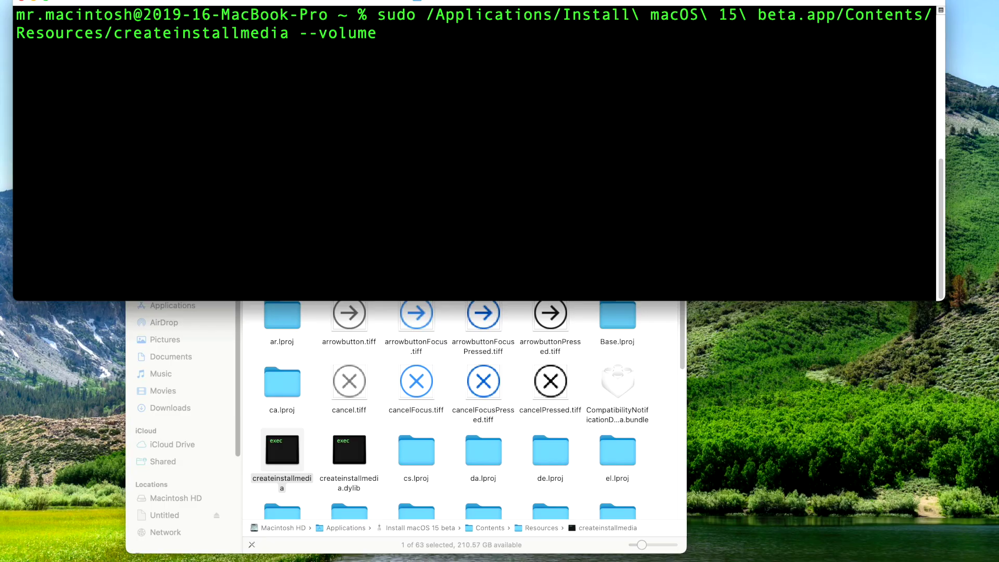
pyautogui.moveTo(968, 46)
pyautogui.mouseDown()
pyautogui.moveTo(584, 102)
pyautogui.moveTo(456, 86)
pyautogui.mouseUp()
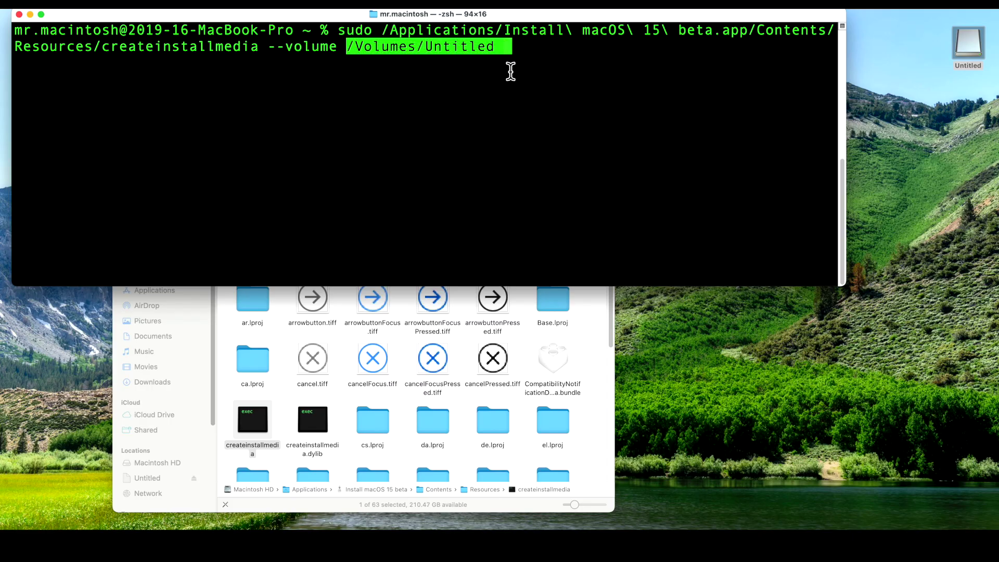
pyautogui.press('Return')
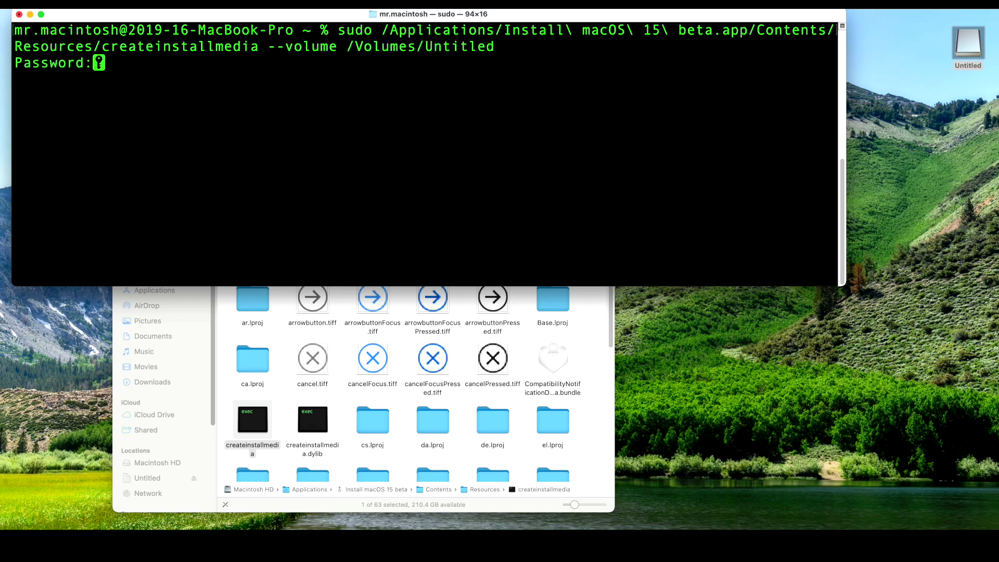
# Submit the admin password and confirm erasing the Untitled volume so file copying begins
pyautogui.press('Return')
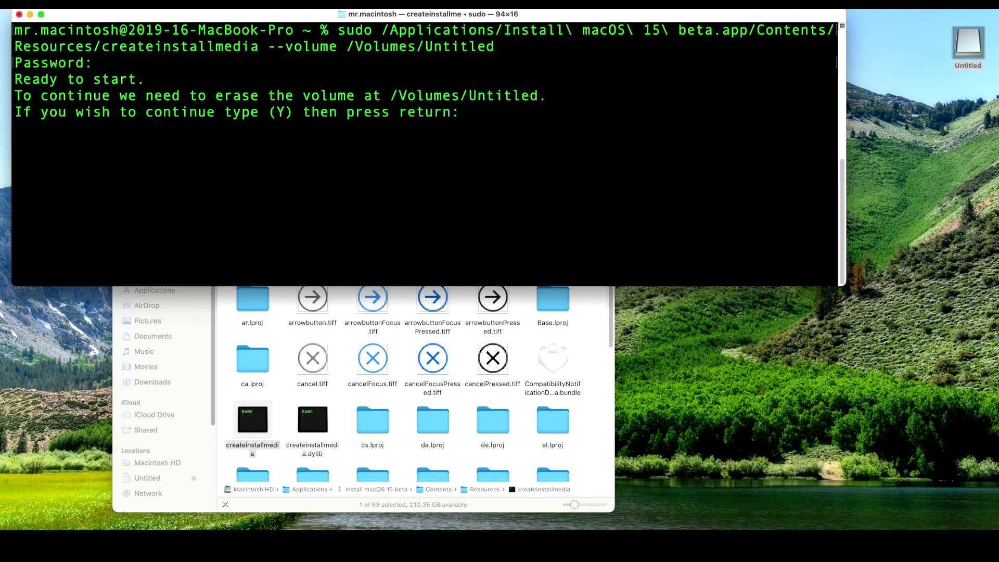
pyautogui.write('y')
pyautogui.press('Return')
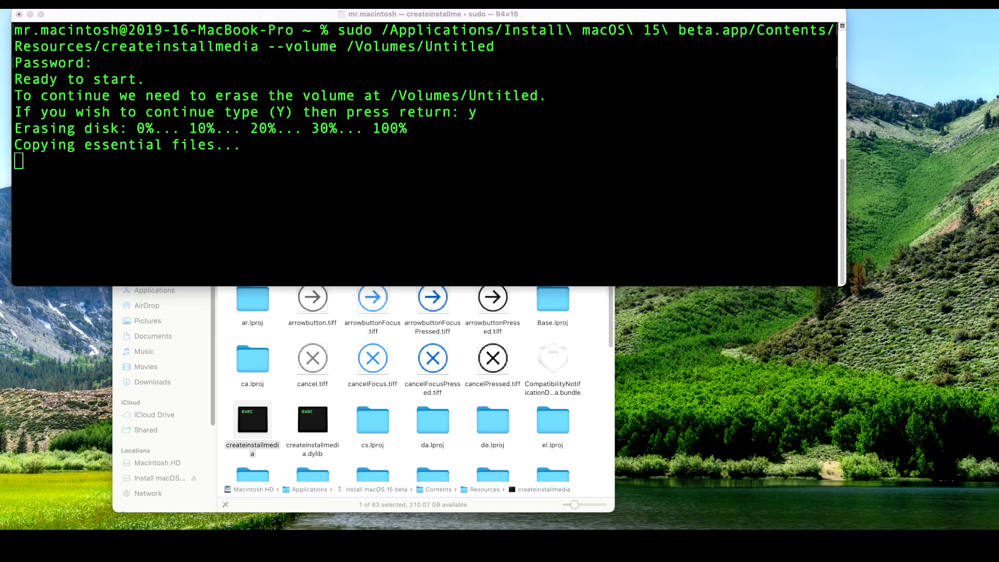
# Watch disk activity in Activity Monitor while createinstallmedia finishes at Install macOS 15 beta
pyautogui.moveTo(361, 167)
pyautogui.mouseDown()
pyautogui.moveTo(568, 137)
pyautogui.moveTo(607, 157)
pyautogui.mouseUp()
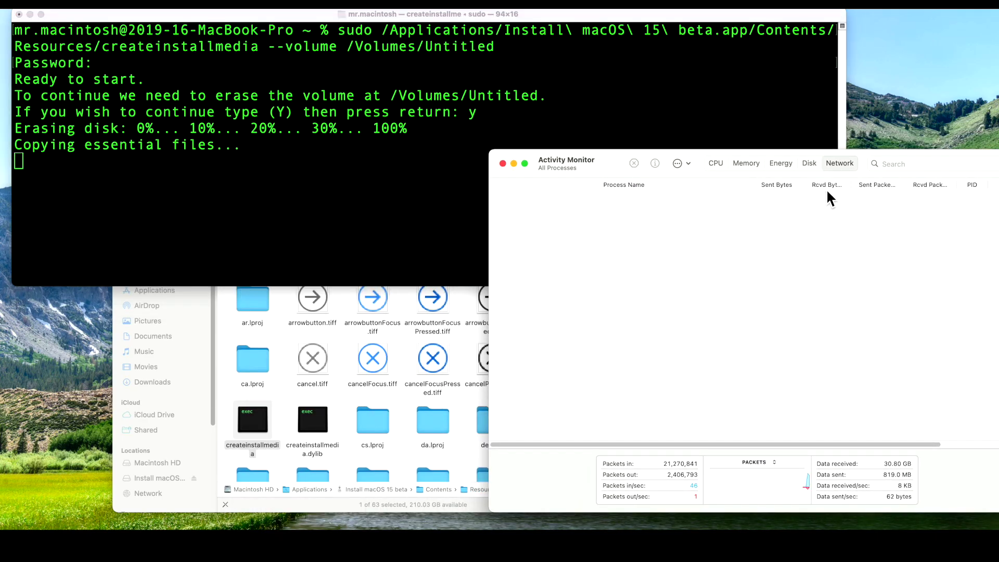
pyautogui.click(818, 162)
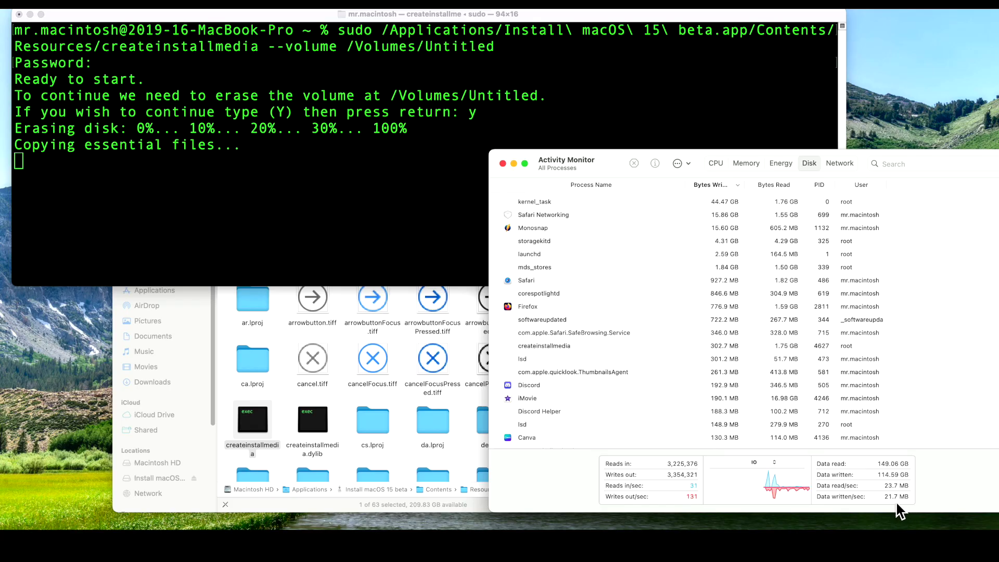
pyautogui.click(333, 220)
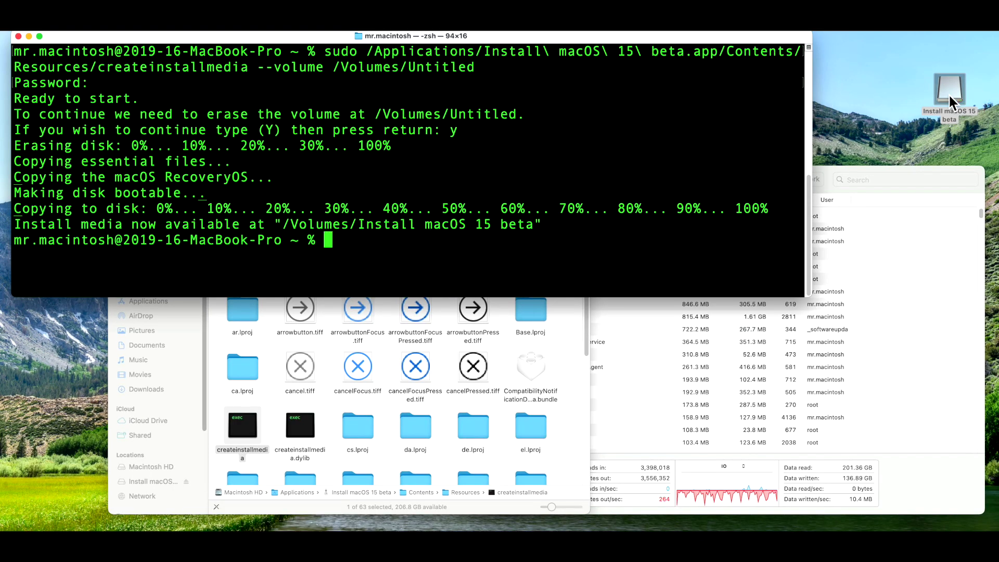
# Show the Install macOS 15 beta volume's contents in Finder
pyautogui.click(960, 113)
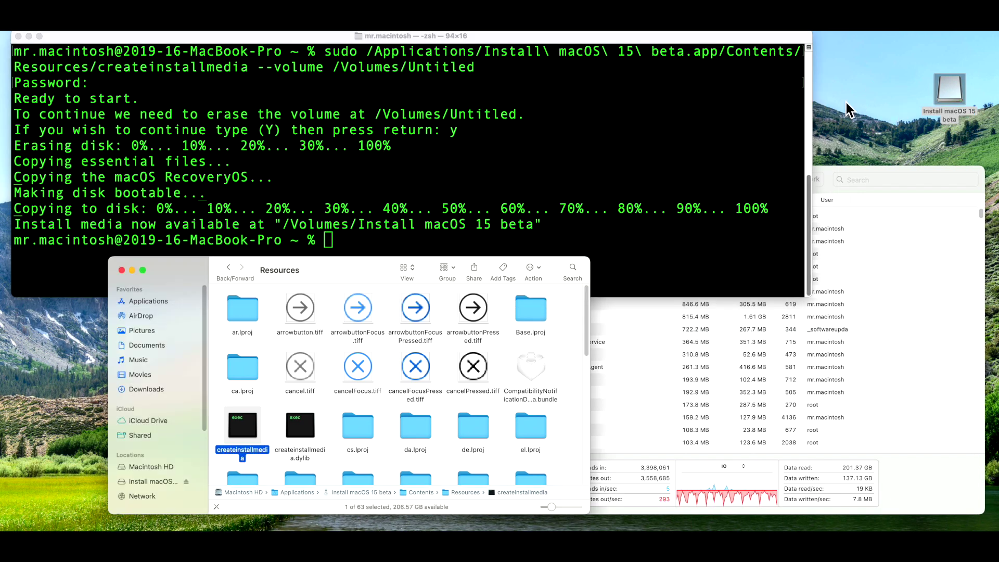
pyautogui.doubleClick(951, 92)
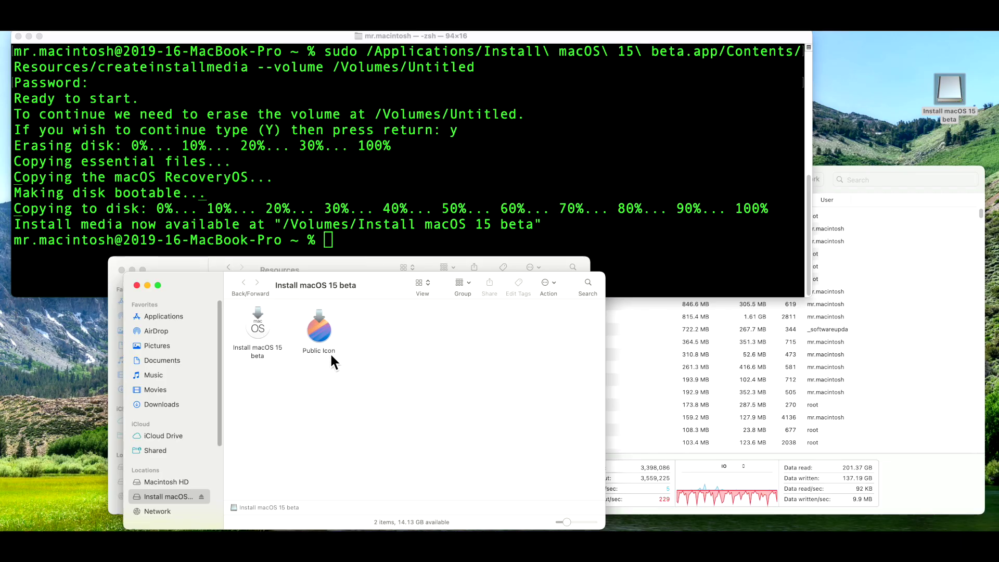
# Copy the Install macOS 15 beta app's icon onto the installer volume via their Get Info panels
pyautogui.click(264, 332)
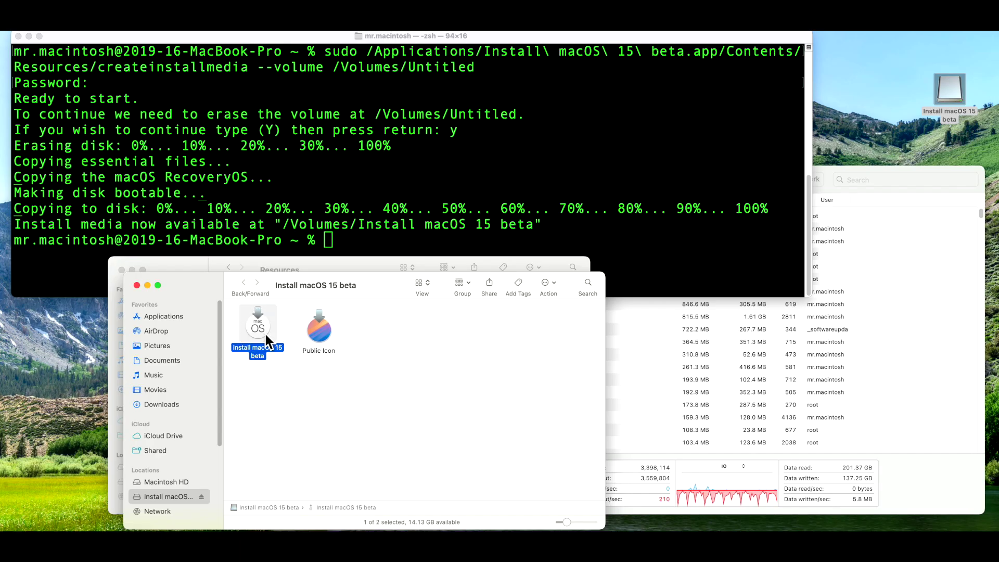
pyautogui.press('super+i')
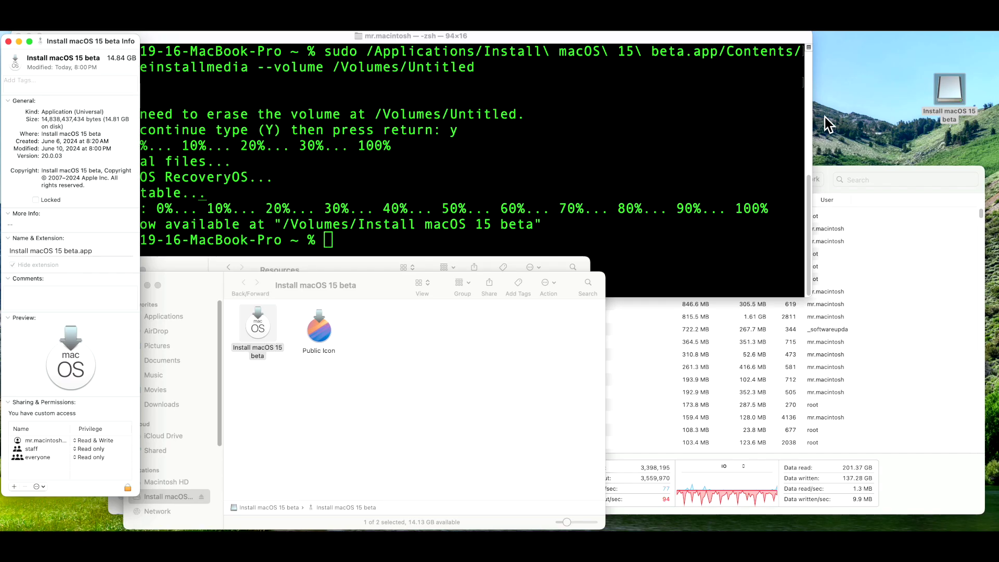
pyautogui.click(934, 109)
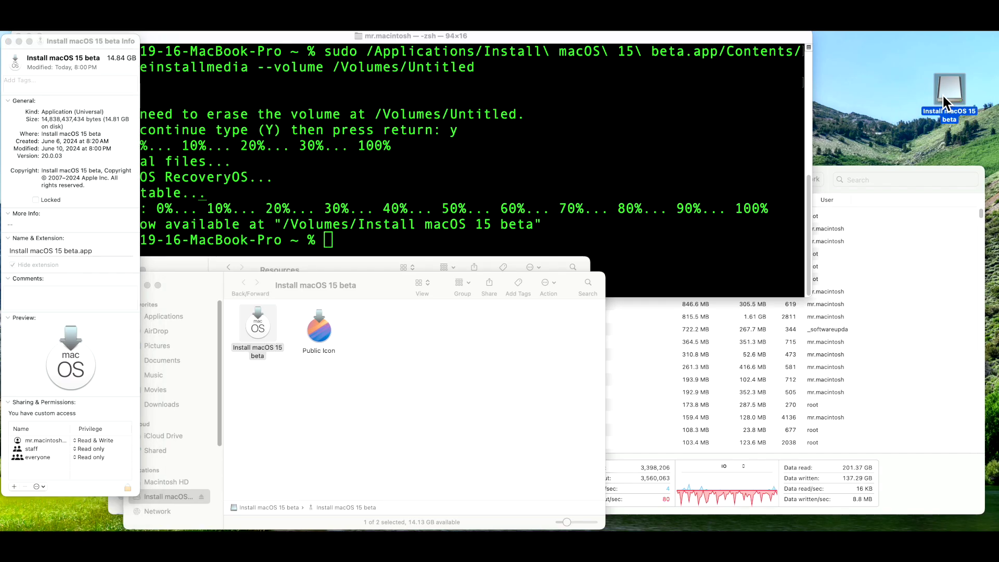
pyautogui.press('super+i')
pyautogui.click(20, 65)
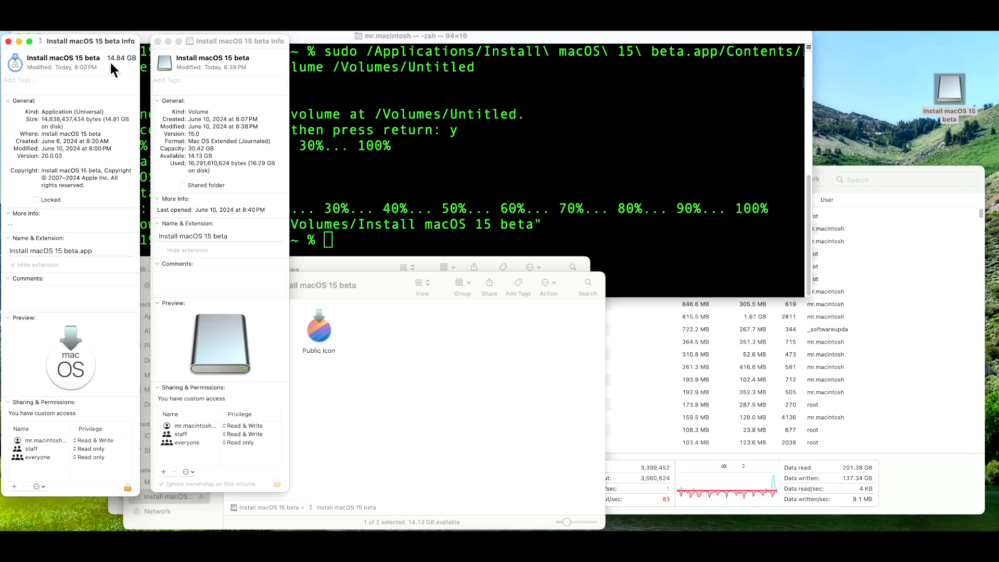
pyautogui.click(169, 64)
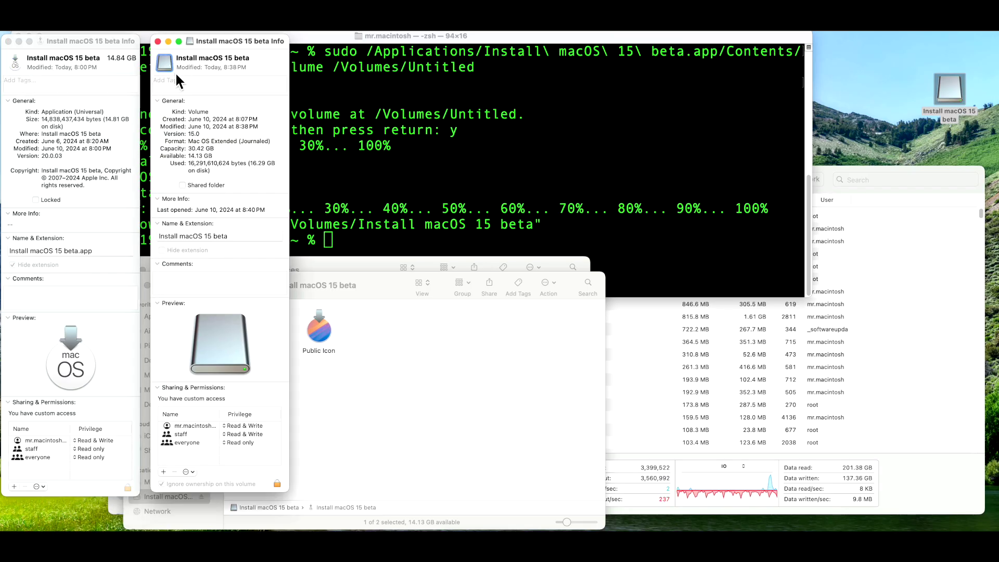
pyautogui.press('super+v')
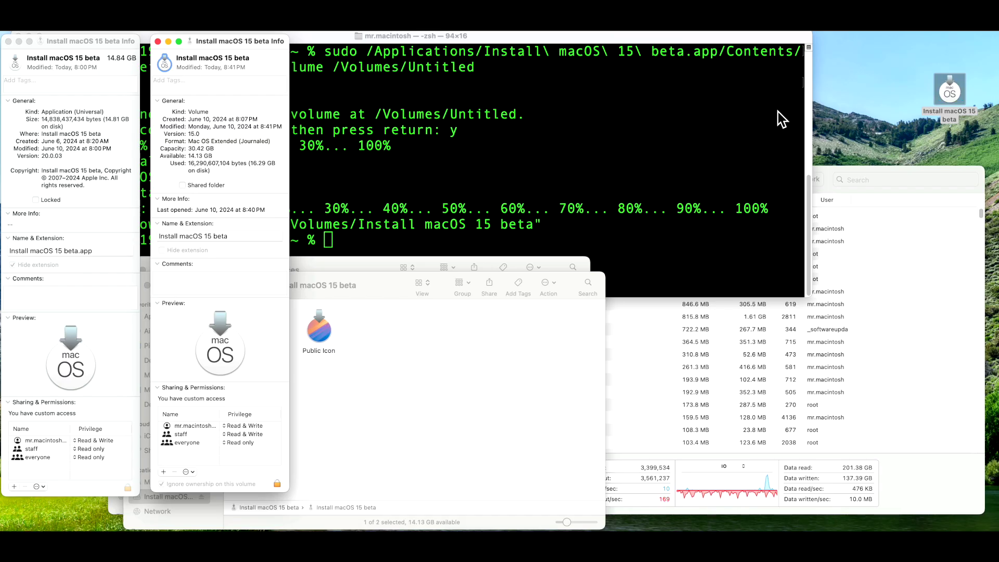
# Select the installer volume and its Public Icon item to use that artwork next
pyautogui.click(951, 110)
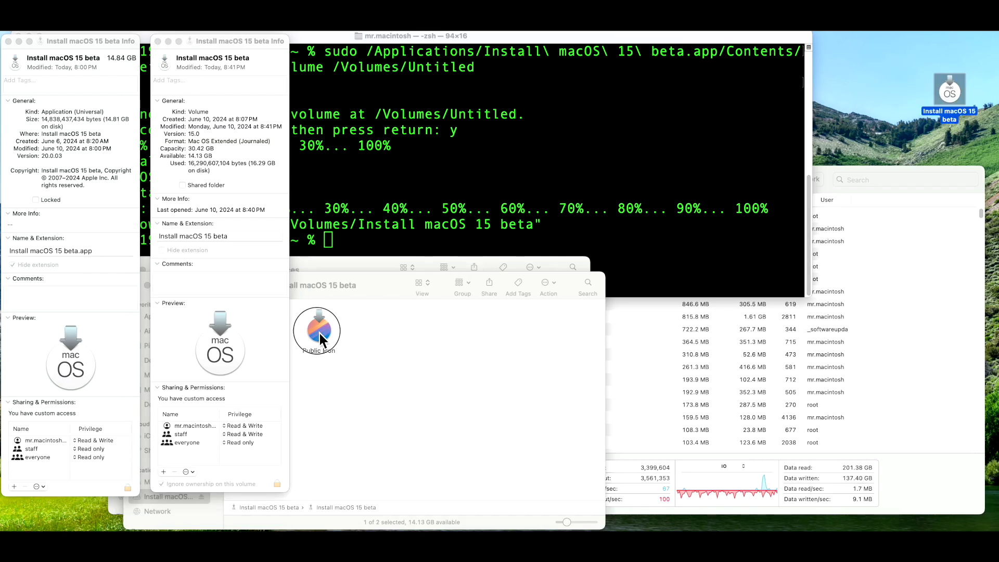
pyautogui.click(319, 333)
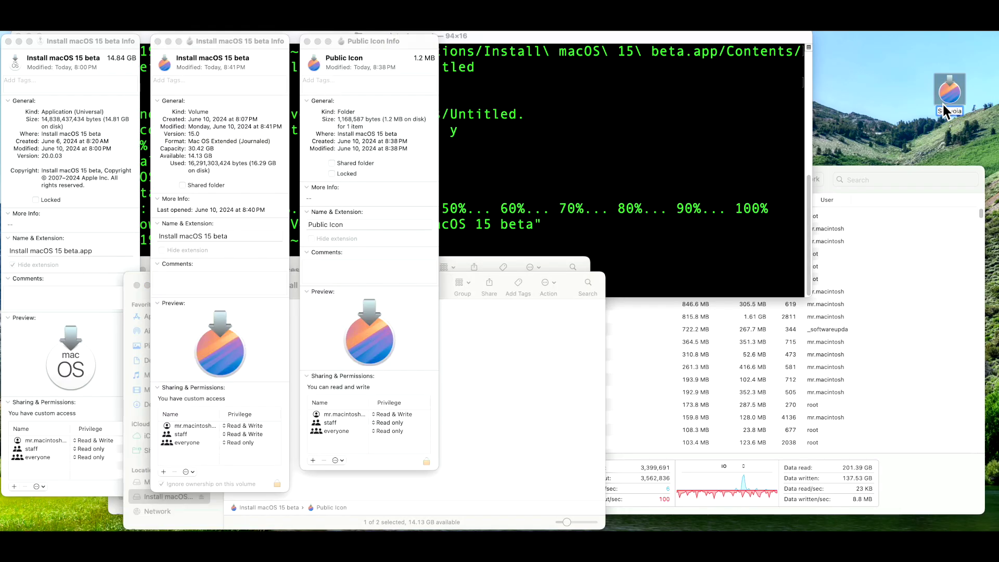